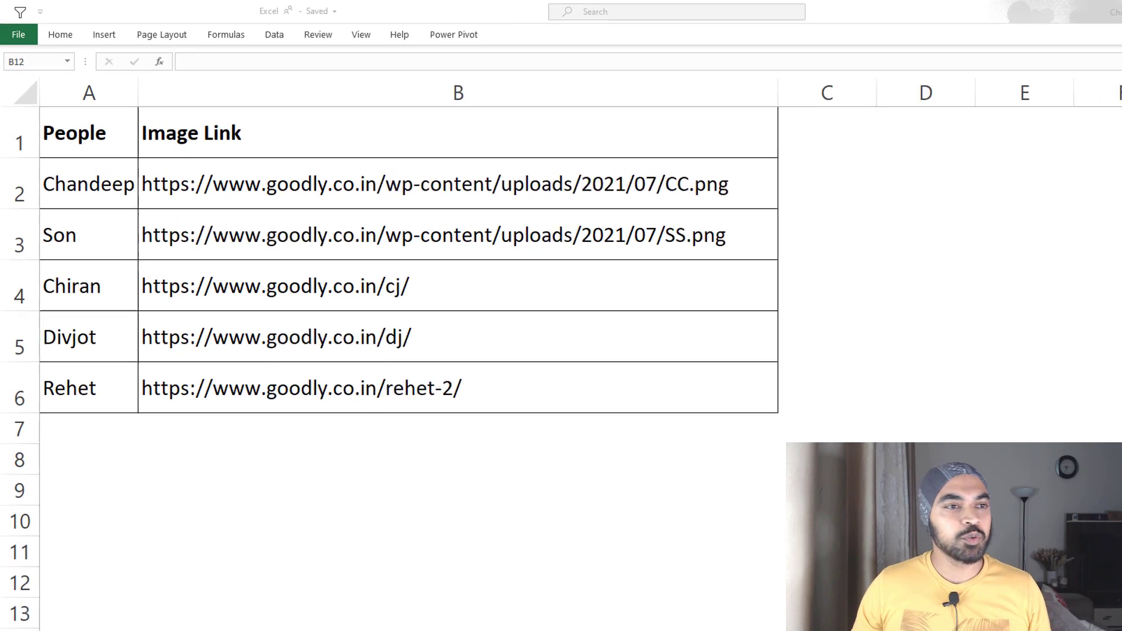
Step: In Excel, highlight the People names column and the Image Link URL column, then just their five entries
drag(107, 143, 107, 415)
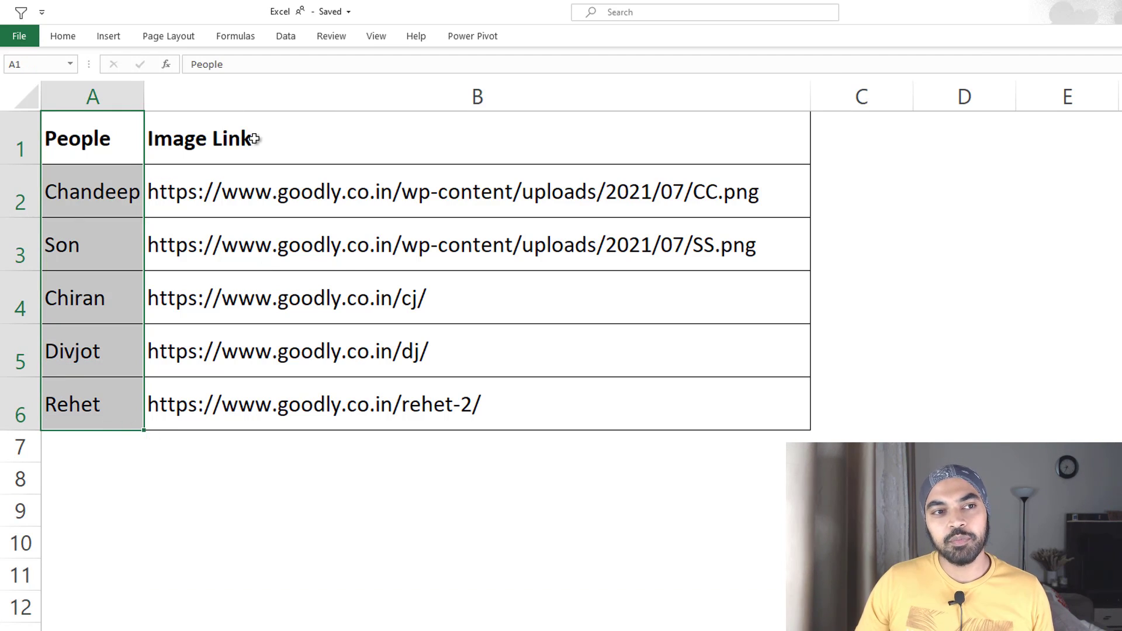
drag(255, 138, 246, 432)
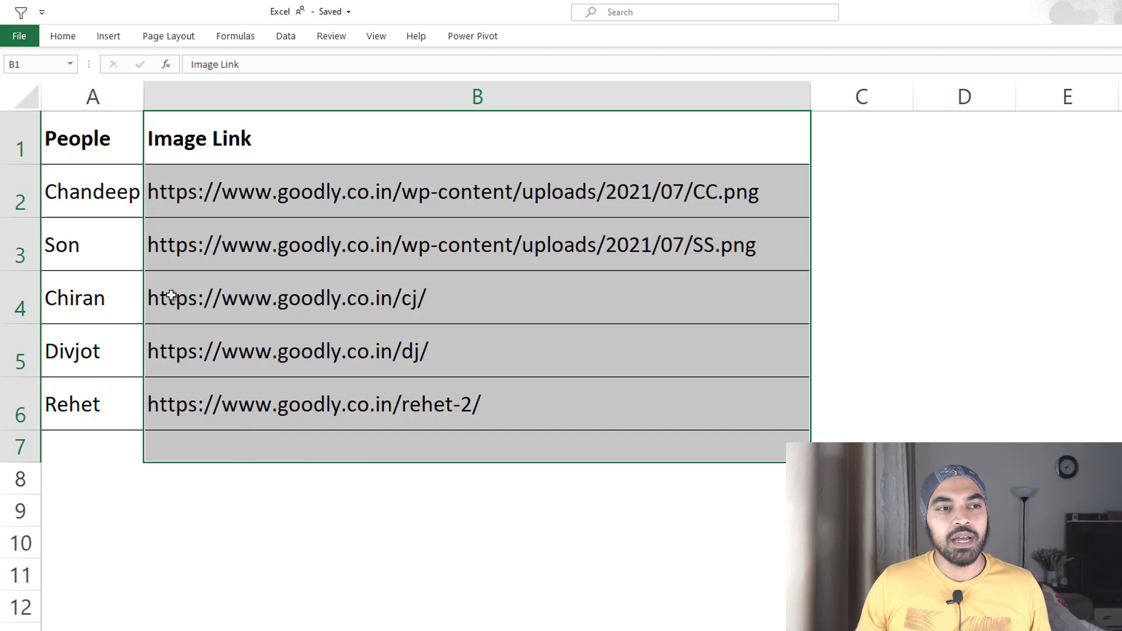
drag(92, 193, 110, 403)
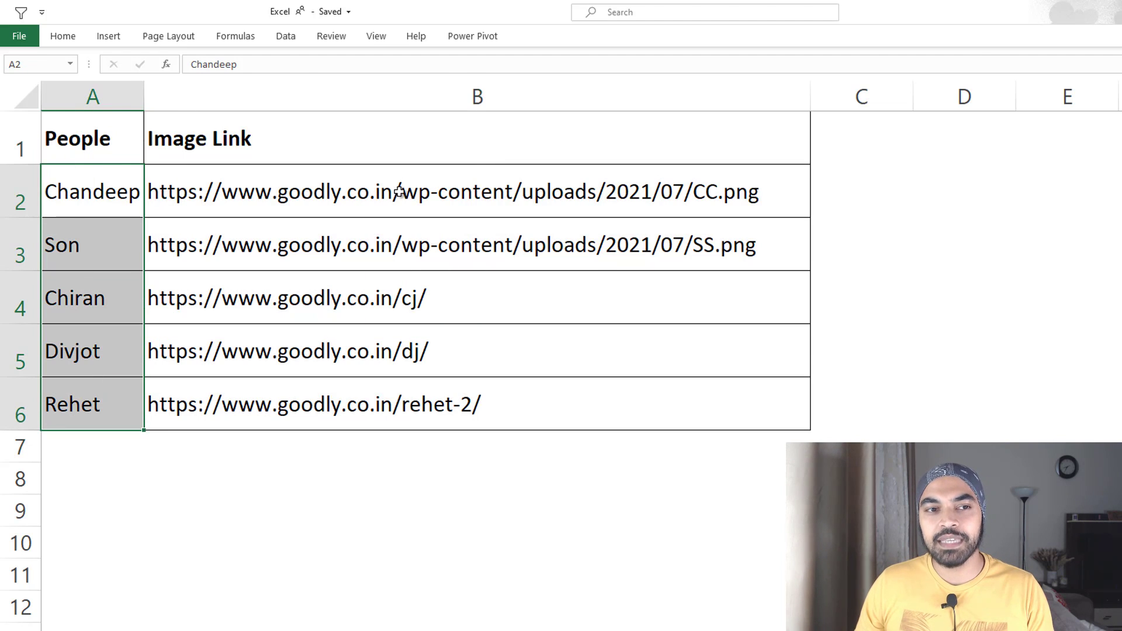
drag(399, 192, 438, 403)
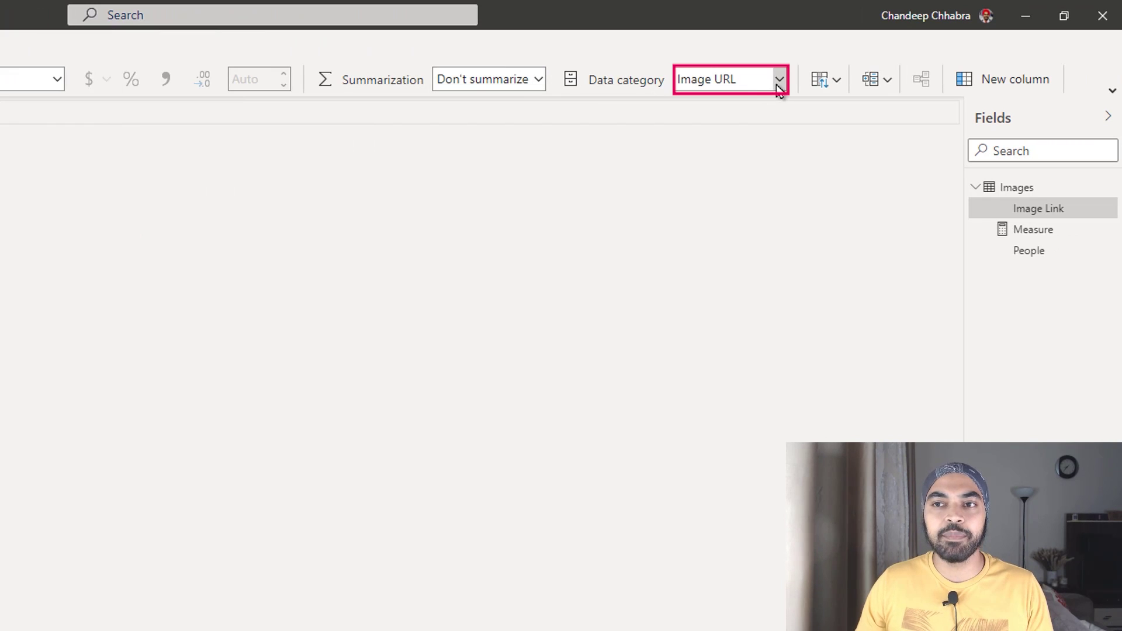
click(780, 88)
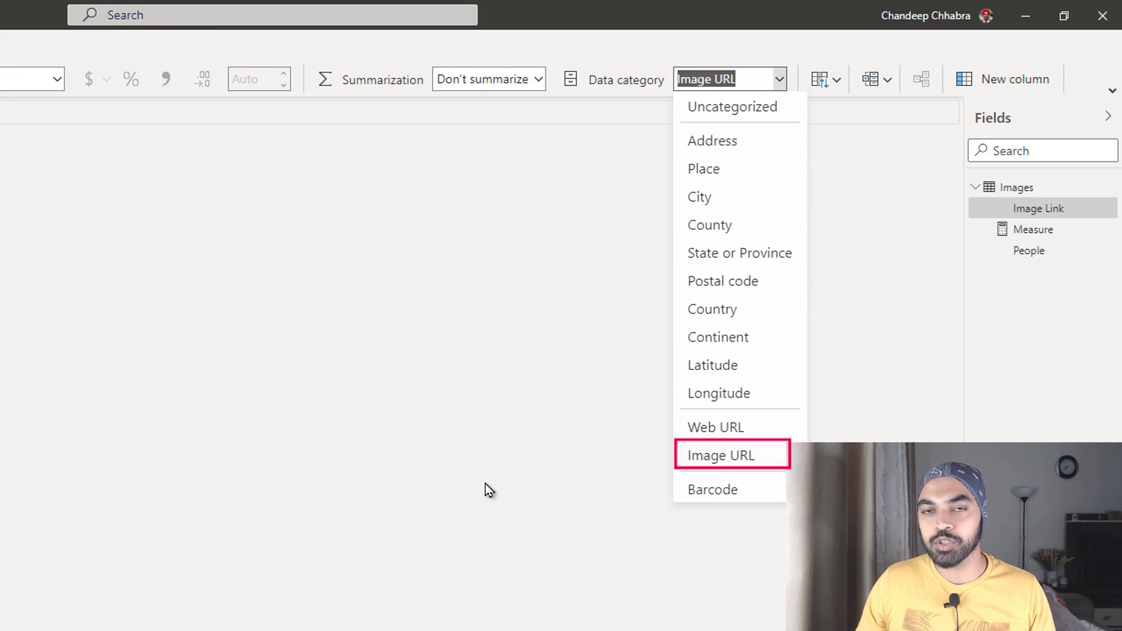
click(442, 484)
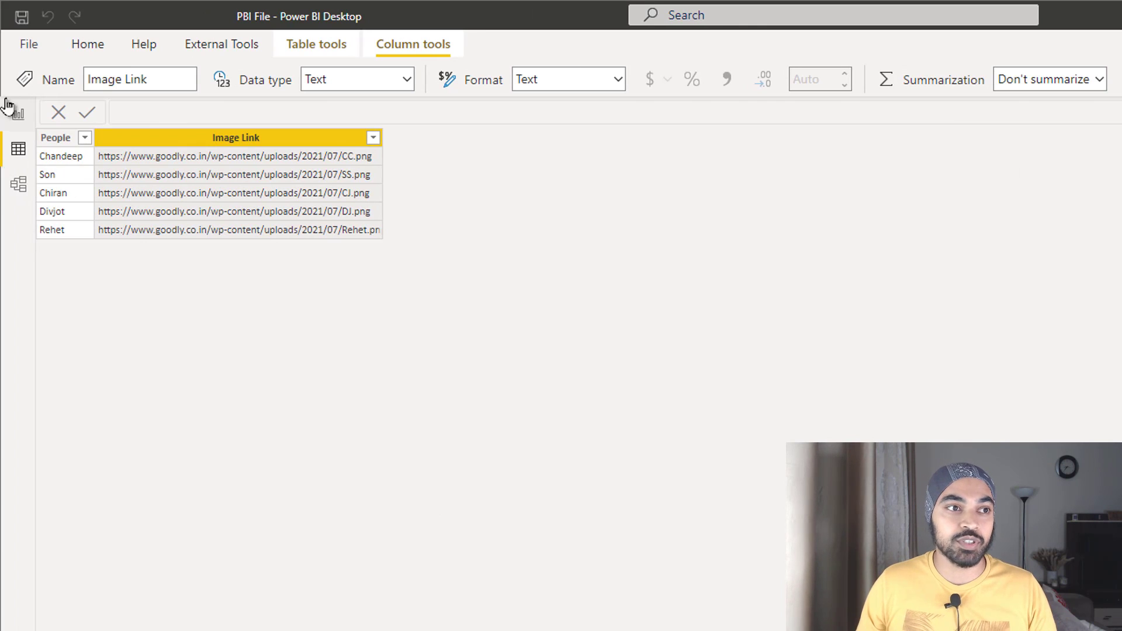
Step: On the report page, add and resize a Matrix with People in Rows and Image Link in Columns
click(19, 115)
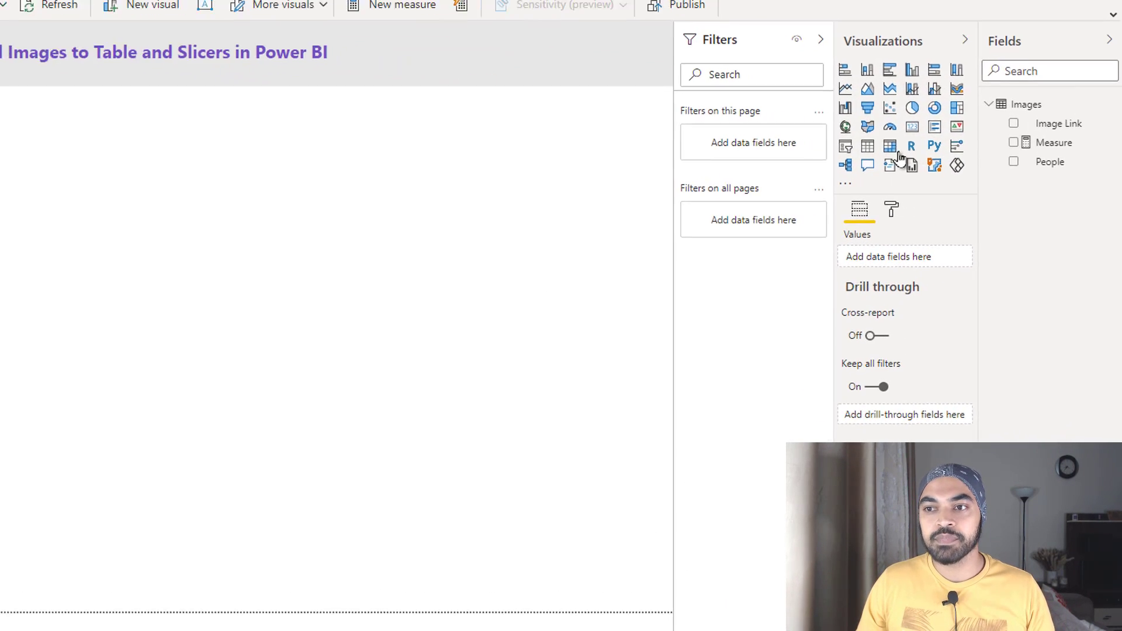
click(952, 156)
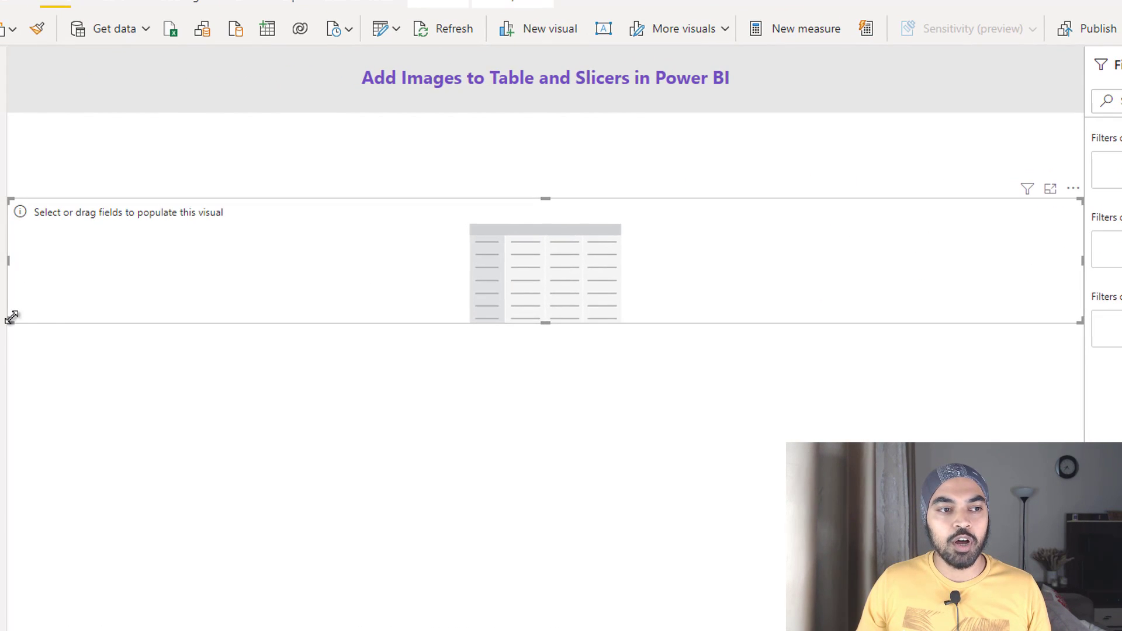
drag(0, 314, 425, 448)
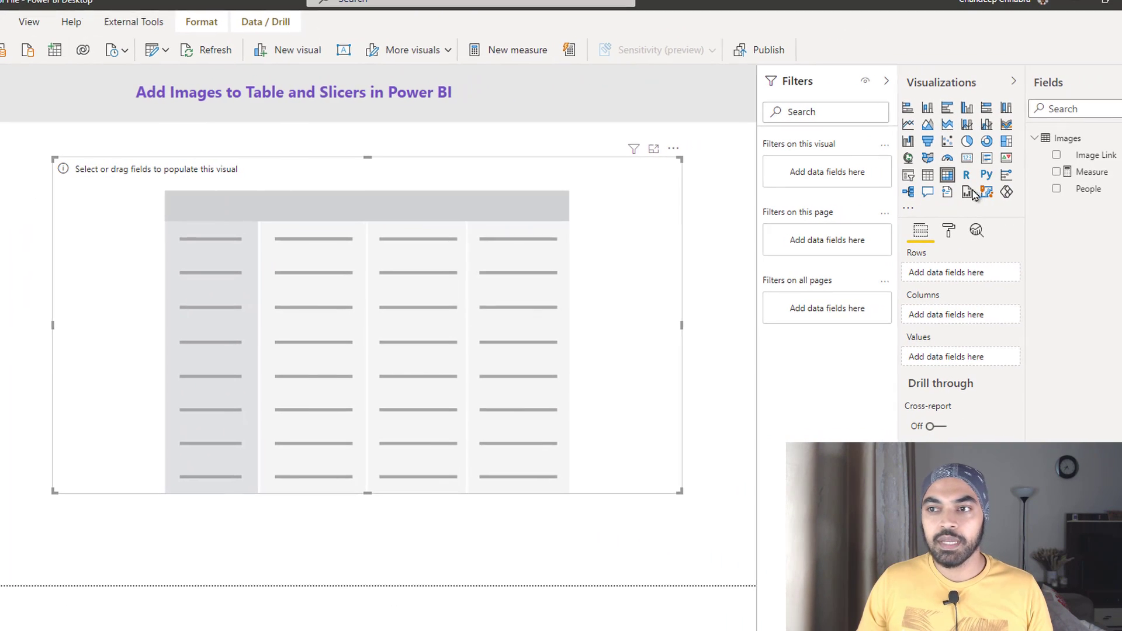
drag(1104, 189, 970, 275)
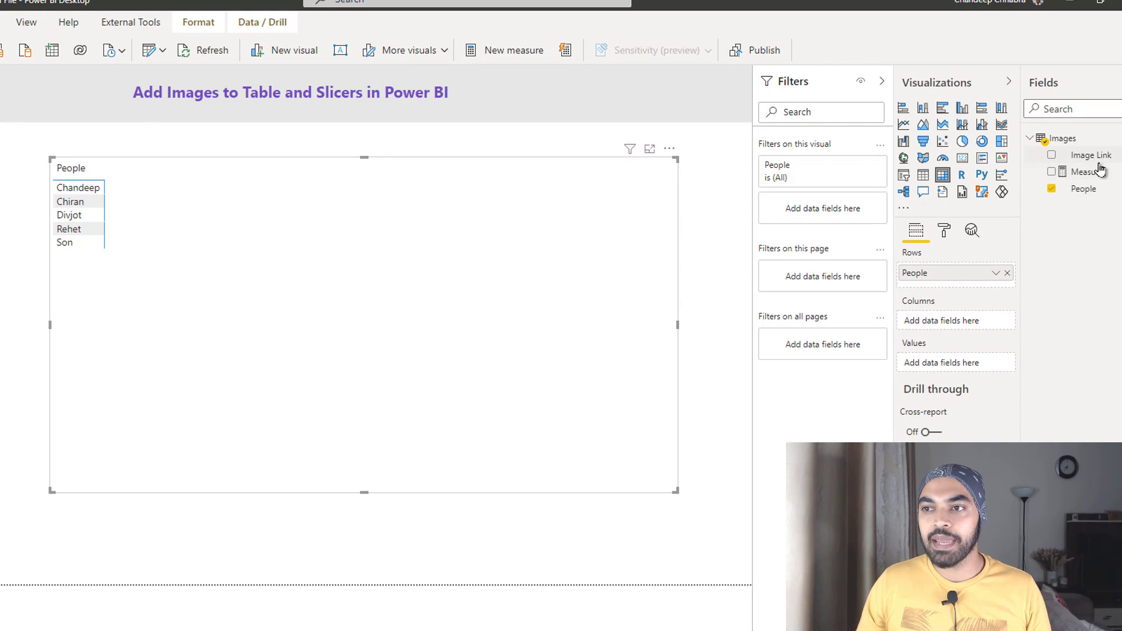
drag(1100, 157, 286, 290)
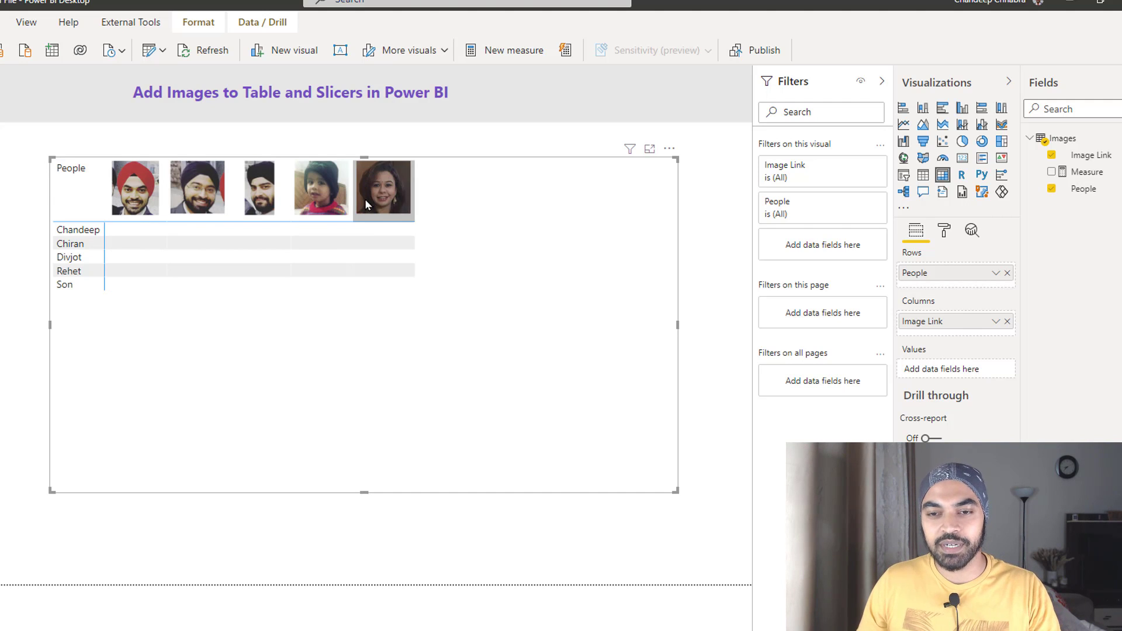
Step: Move Image Link into Values as First Image Link, then make the matrix taller and narrower
drag(934, 322, 942, 369)
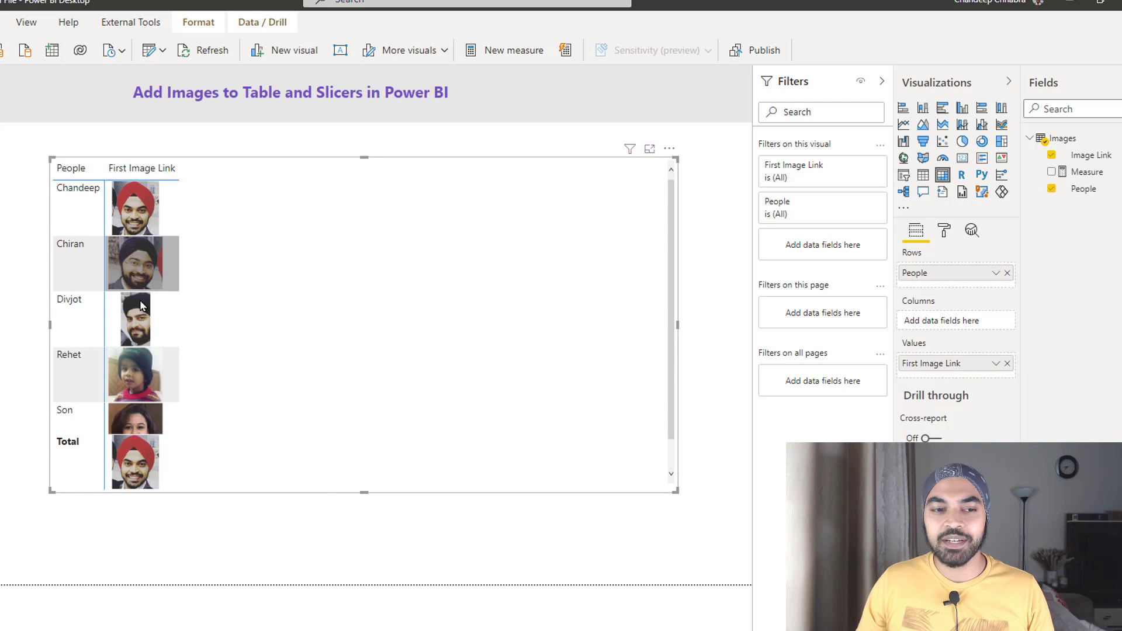
drag(368, 495, 367, 544)
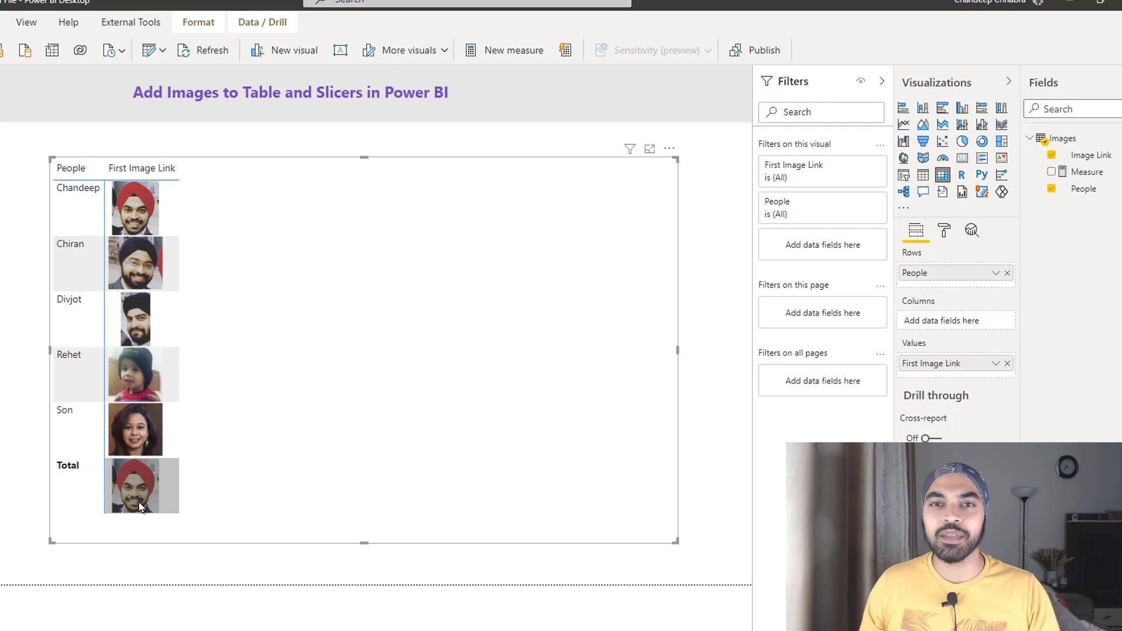
drag(51, 542, 384, 529)
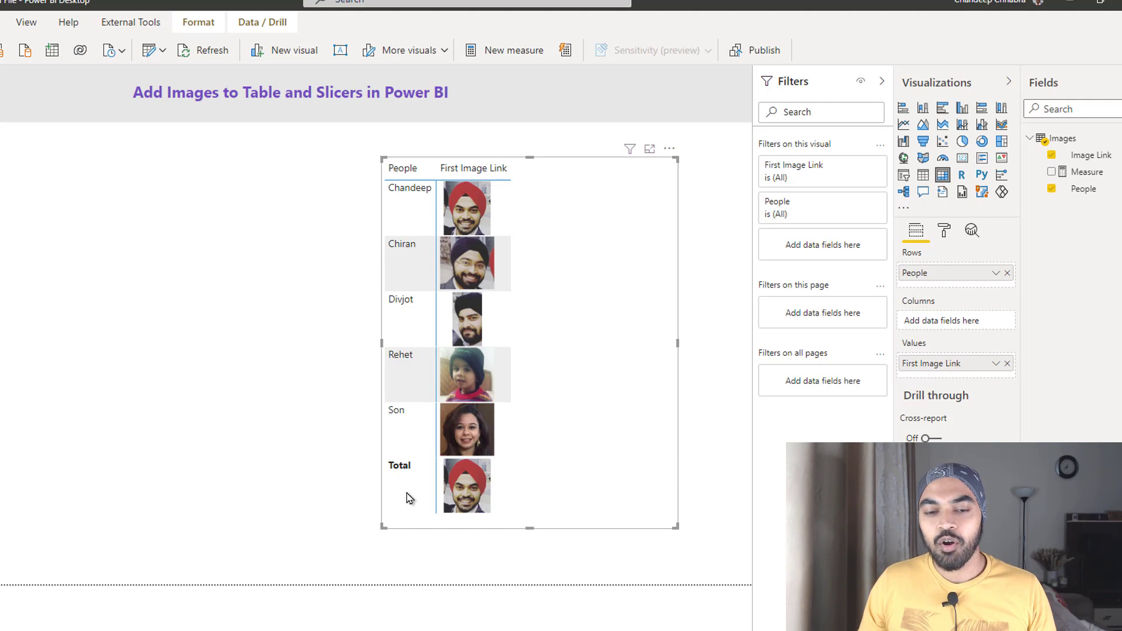
mouse_move(473, 494)
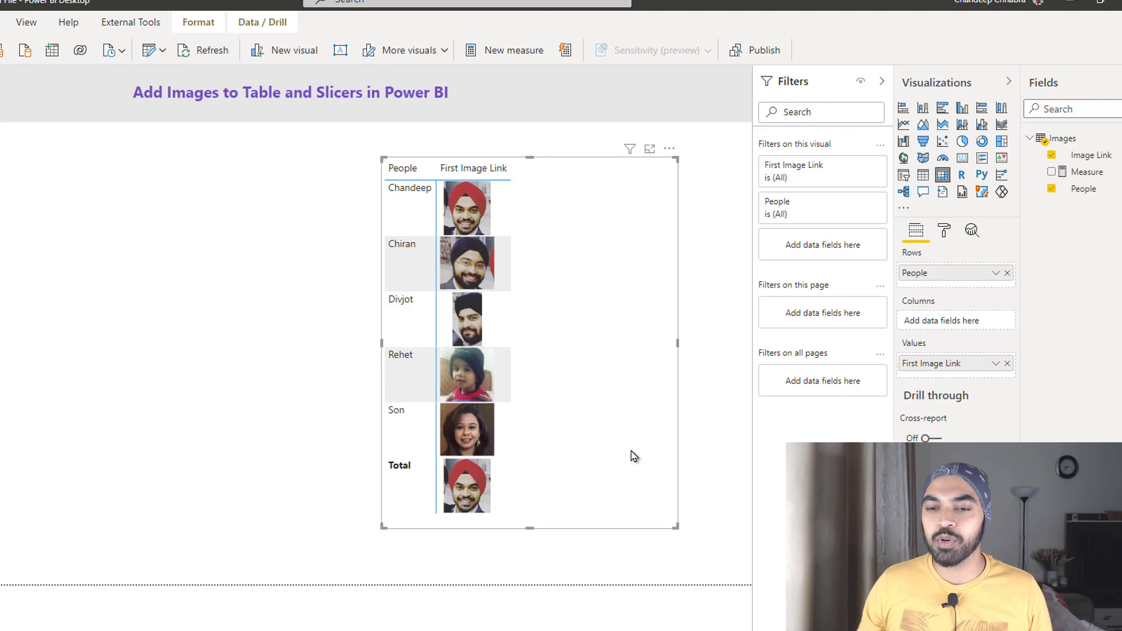
Step: Remove First Image Link from Values and review the Measure's HASONEVALUE and VALUES formula on Image Link
click(1006, 363)
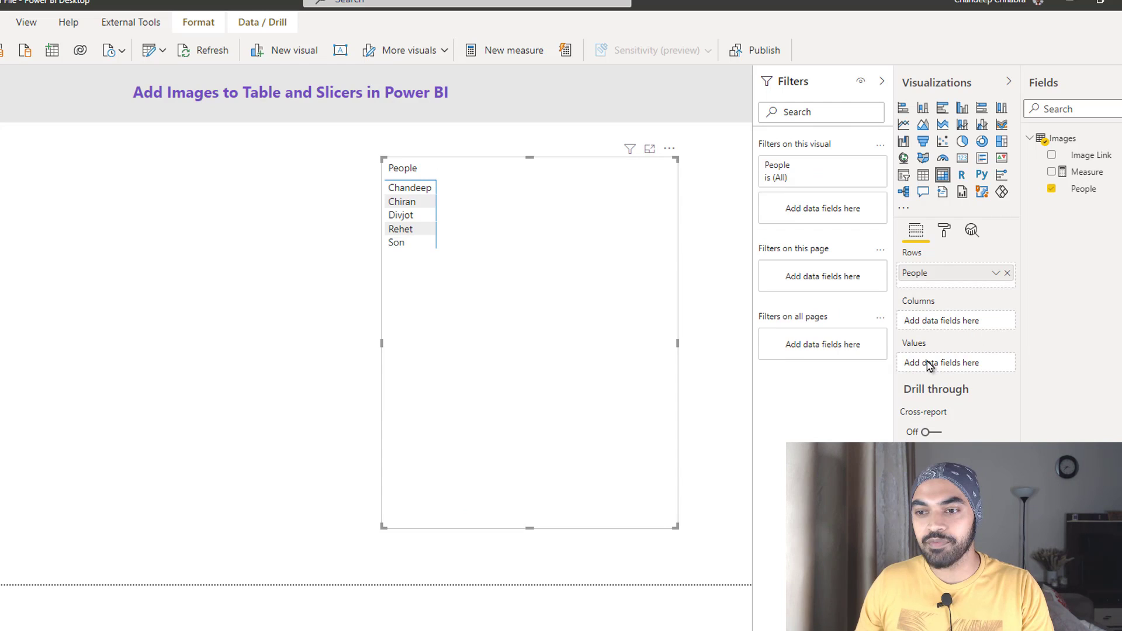
click(1076, 171)
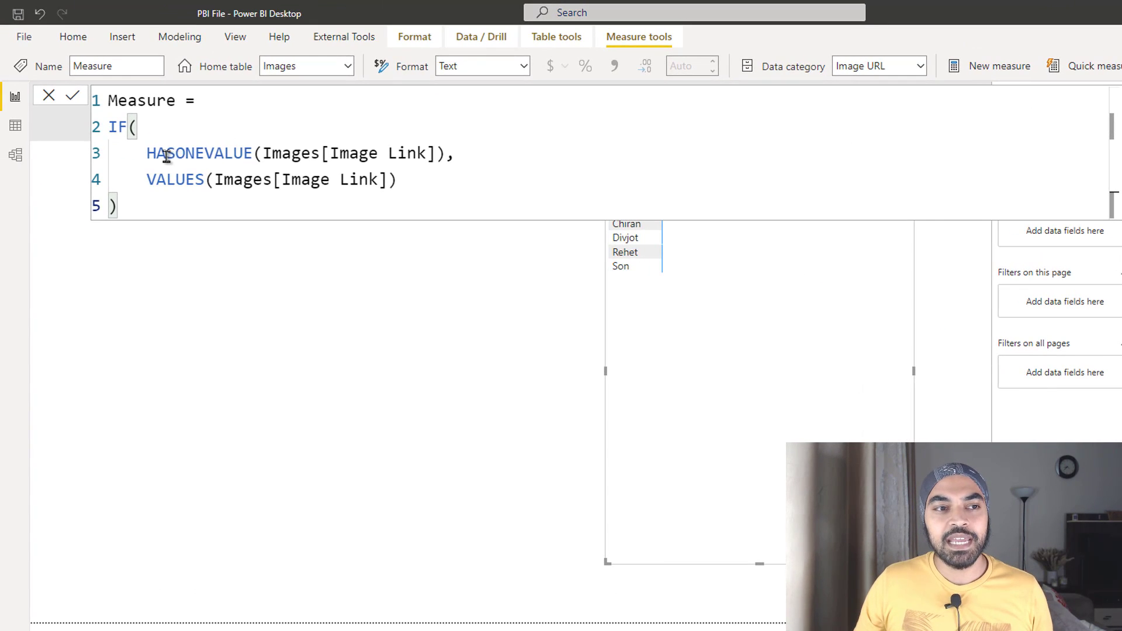
drag(167, 155, 246, 156)
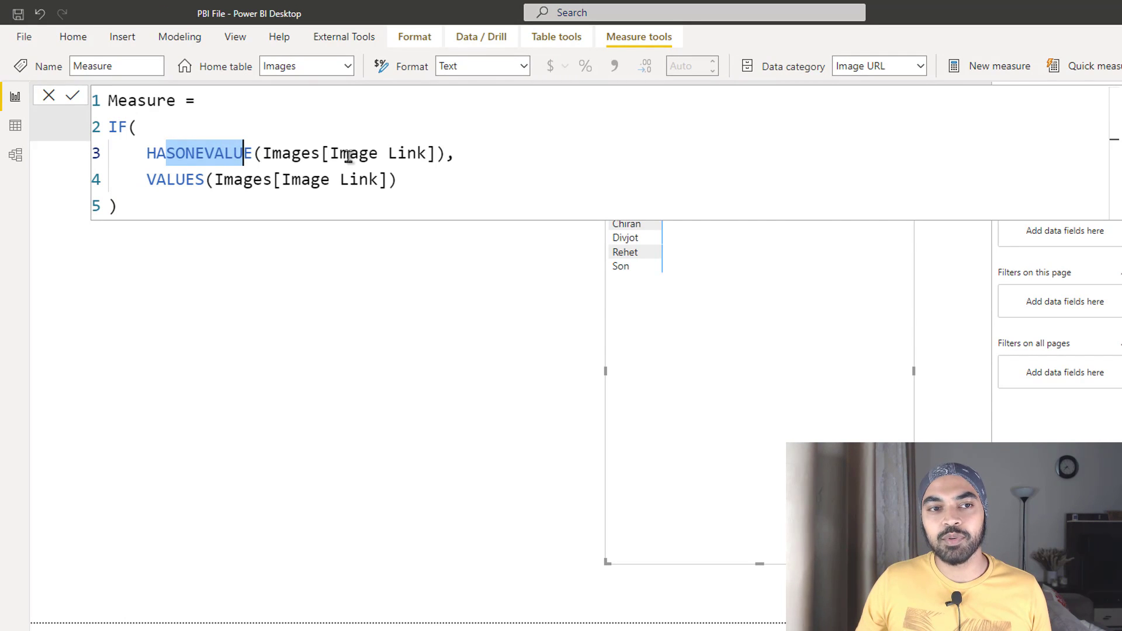
drag(350, 155, 398, 155)
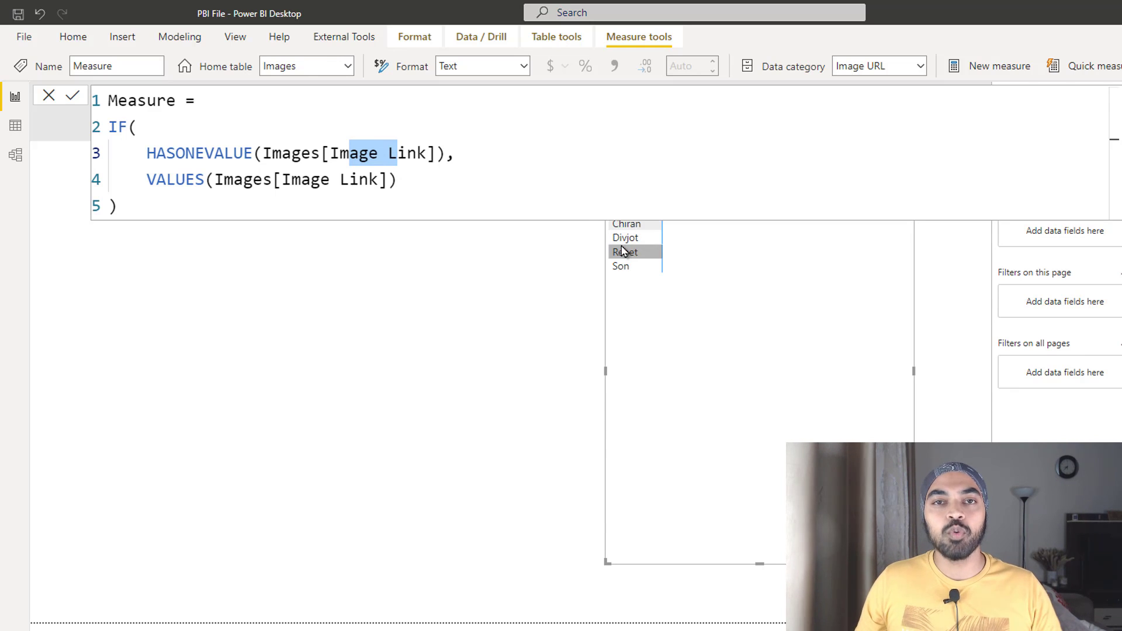
drag(209, 176, 379, 177)
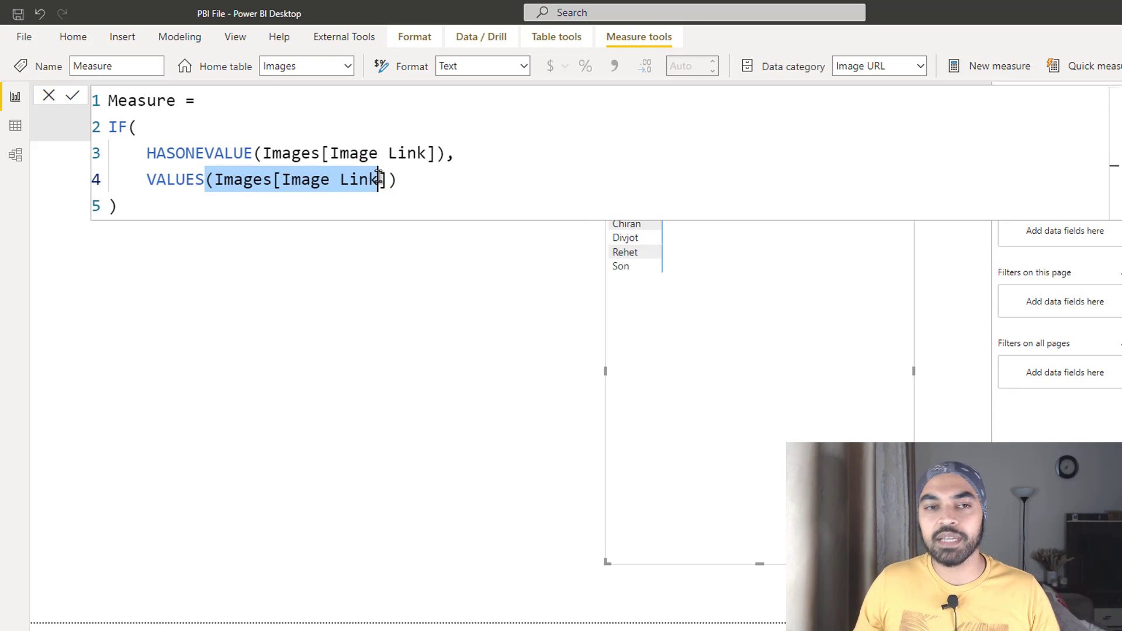
click(334, 153)
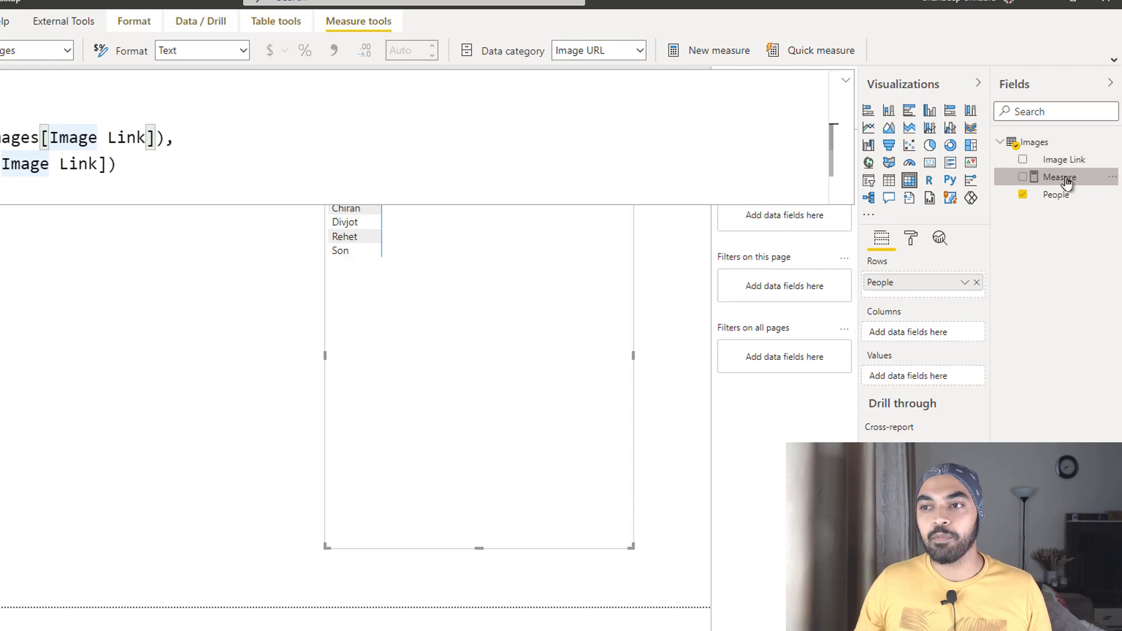
Step: Put the Measure into the matrix Values and collapse the formula bar
drag(1064, 177, 561, 351)
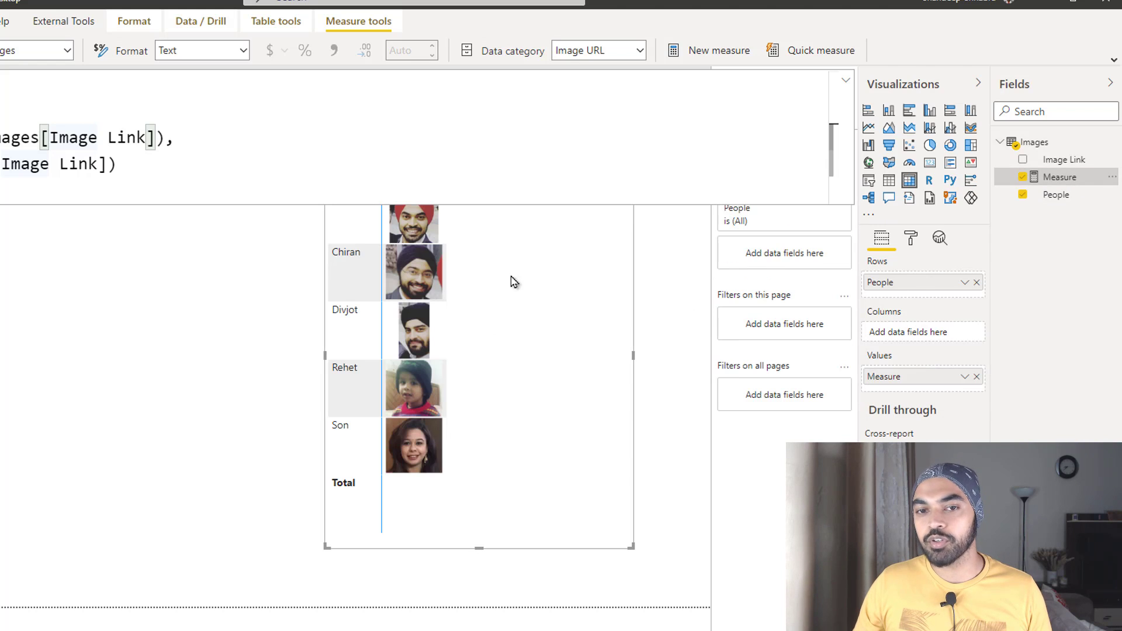
click(471, 185)
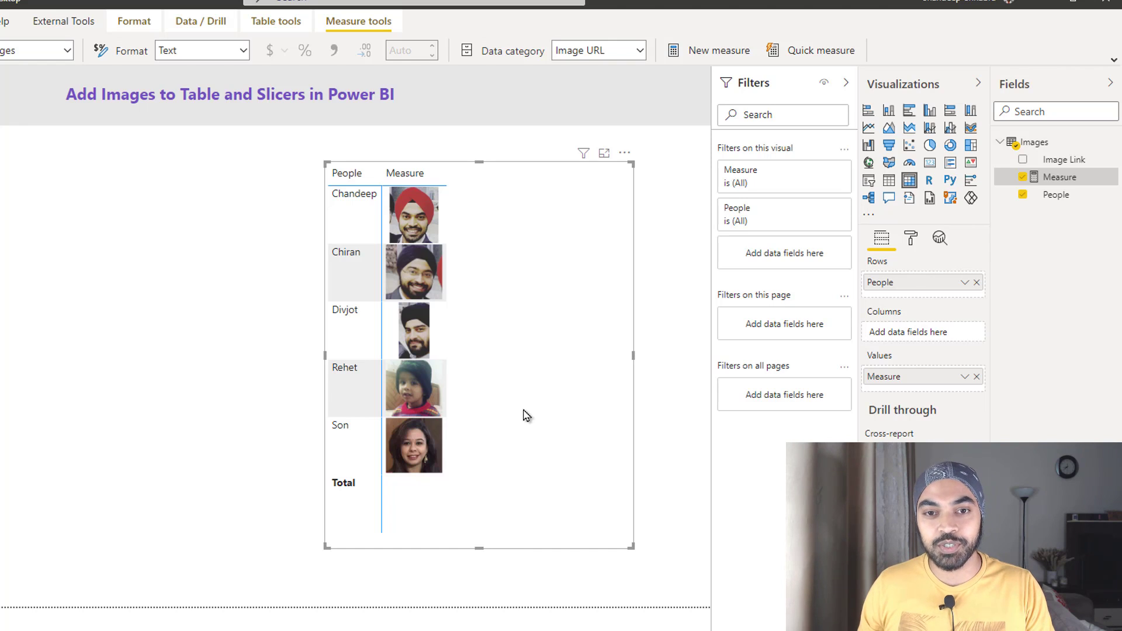
Step: Clear Measure and People from the matrix, then build a slicer with Image Link as its field
click(976, 377)
click(977, 282)
mouse_move(446, 296)
mouse_down()
mouse_move(411, 348)
mouse_move(443, 312)
mouse_up()
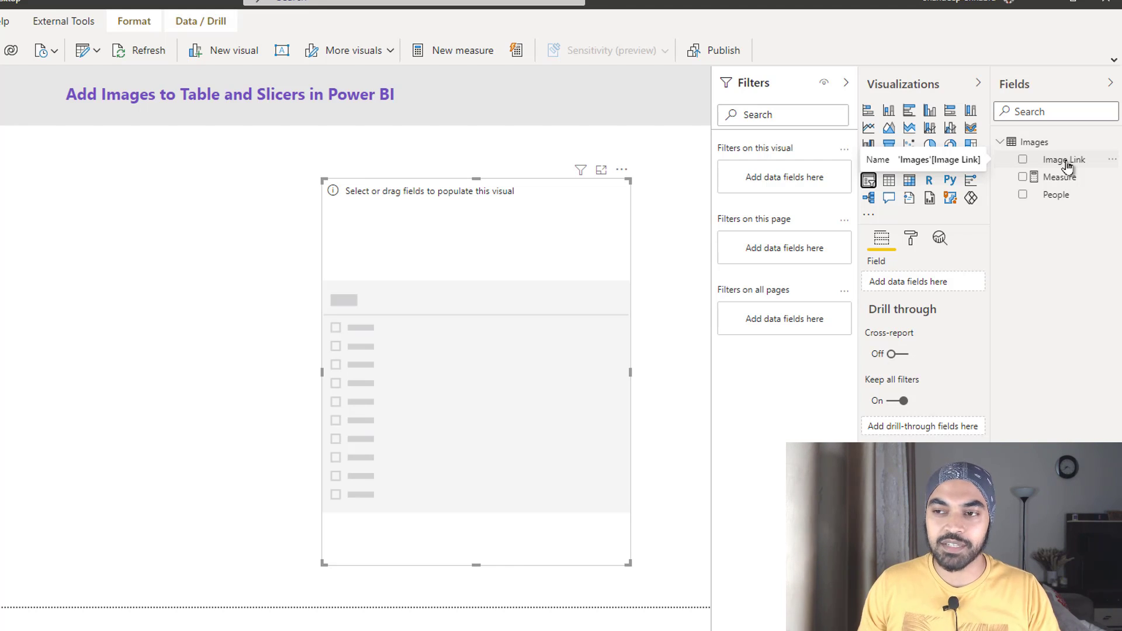
drag(1065, 164, 497, 366)
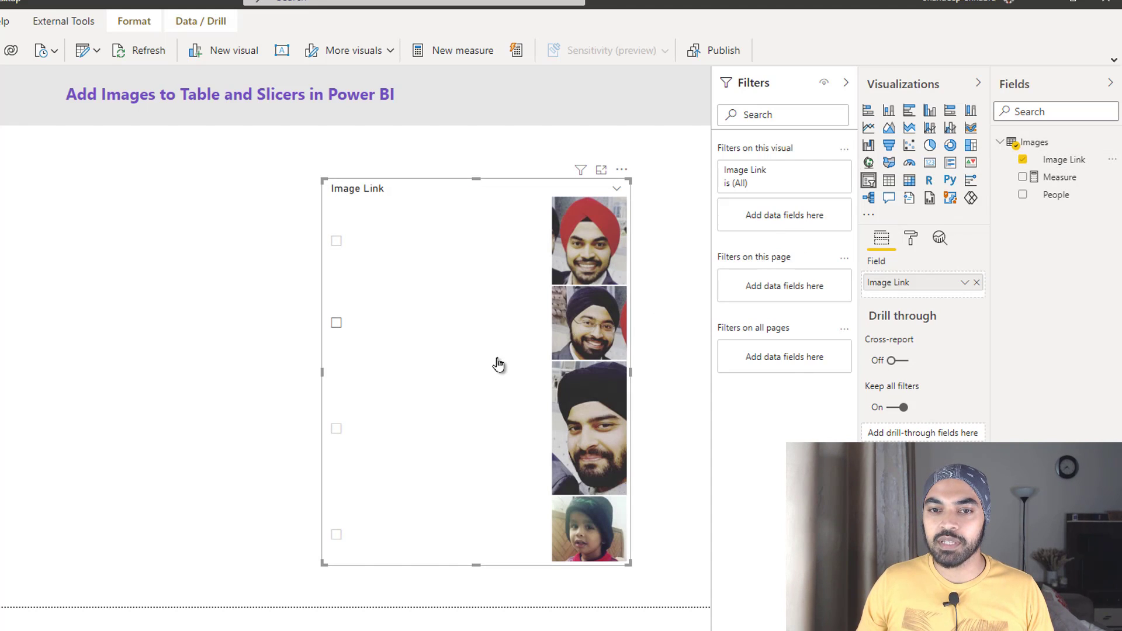
Step: Switch the Image Link slicer to Dropdown style and select photos, ending on the child's photo
click(617, 189)
click(577, 233)
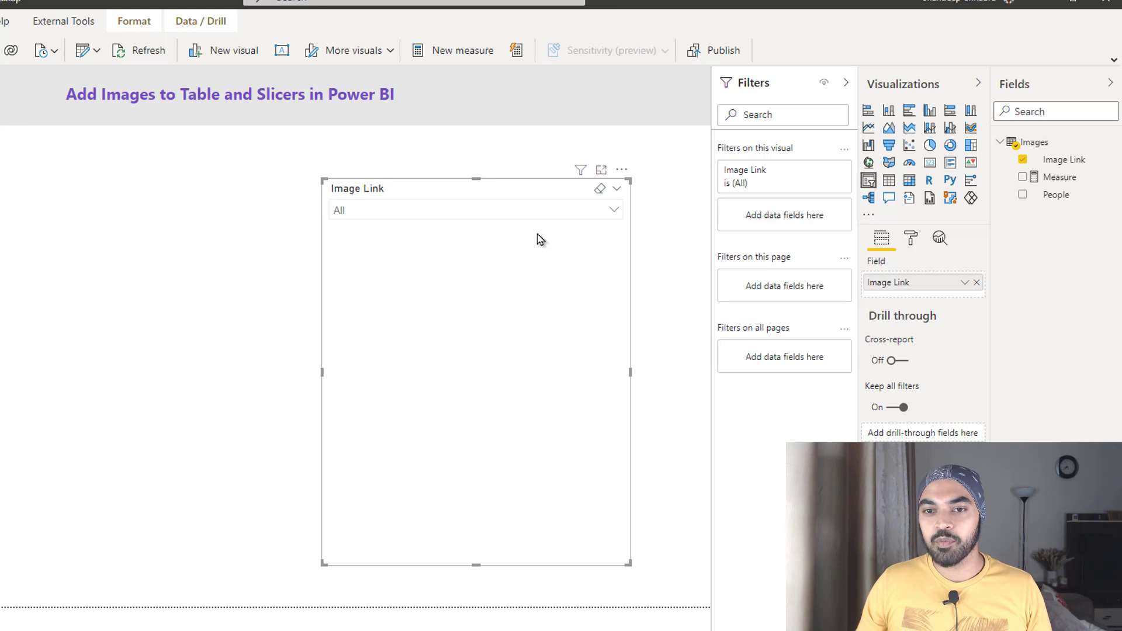
click(440, 288)
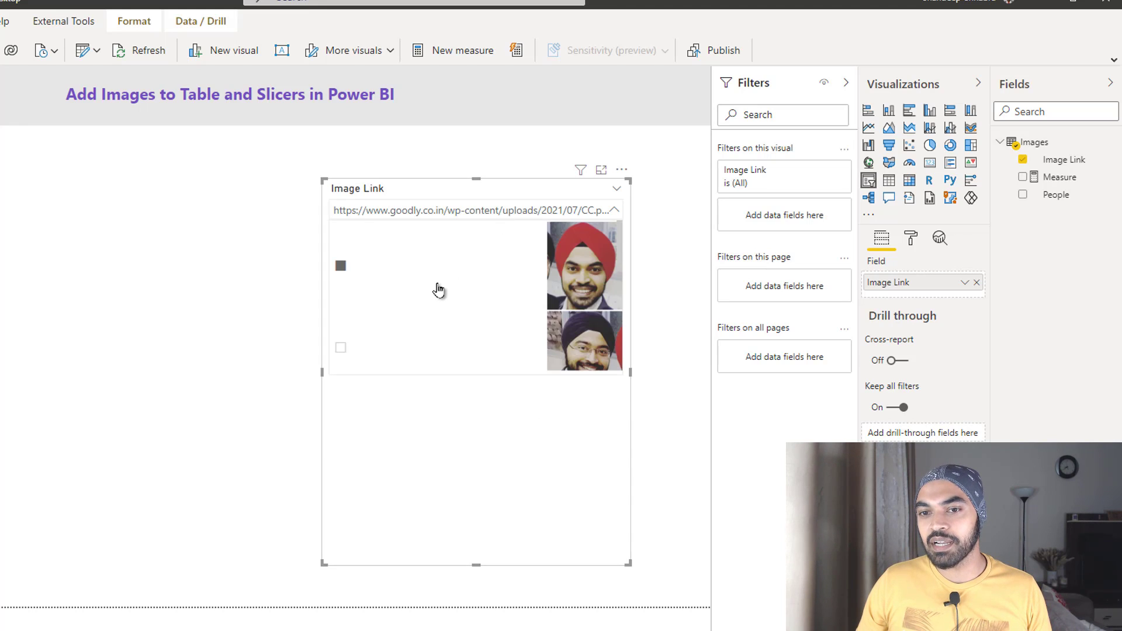
click(430, 362)
scroll(435, 356, down, 2)
click(440, 282)
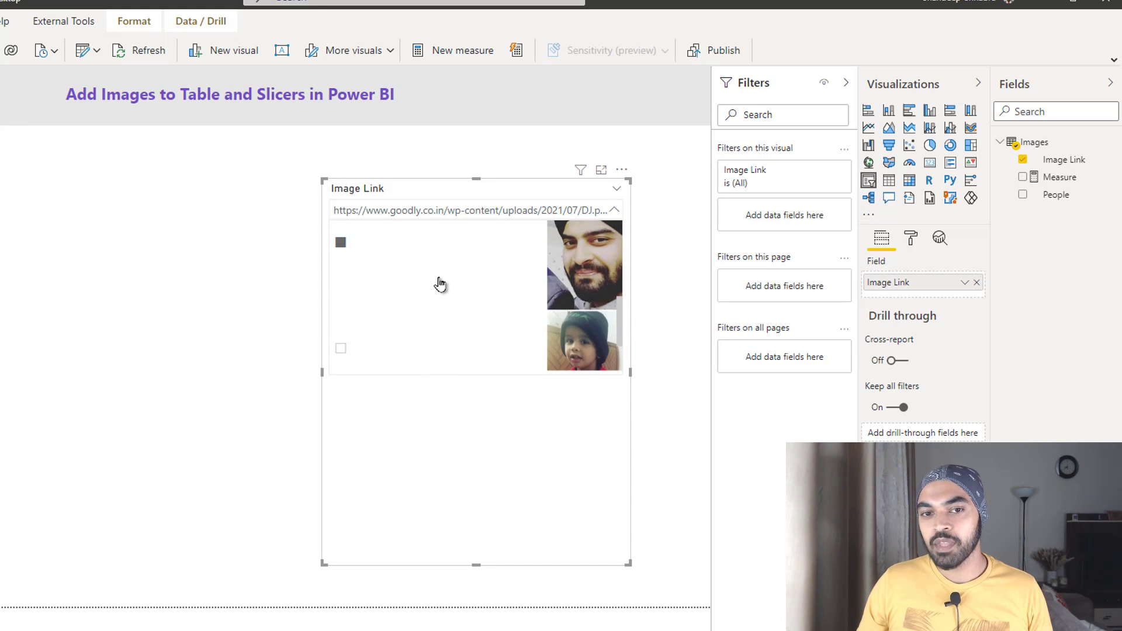
click(449, 351)
scroll(448, 356, down, 1)
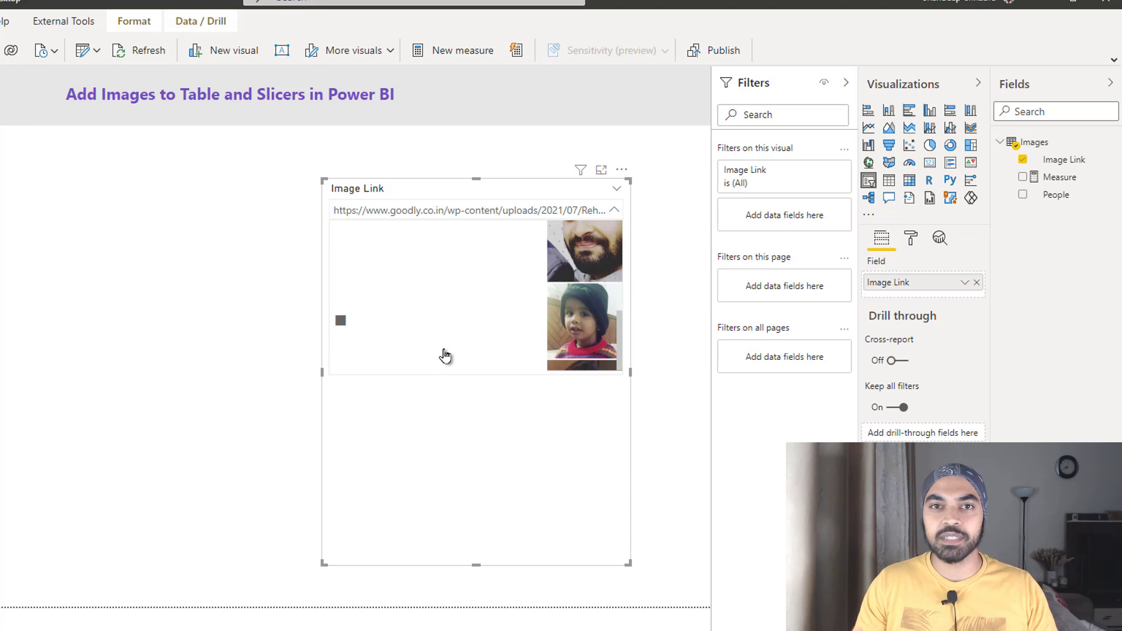